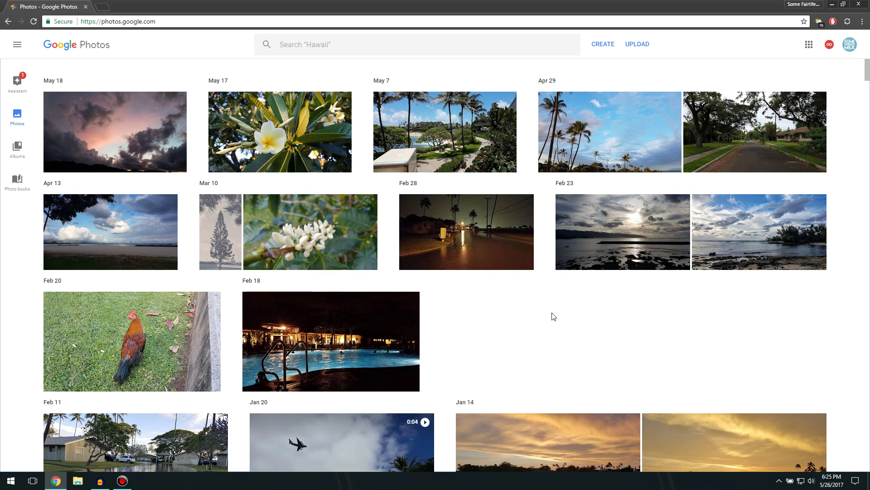
Step: Go to Photo books, listing the new-book draft slot and the Hawaii 2017 order
{"action": "scroll", "coordinate": [557, 313], "scroll_direction": "down", "scroll_amount": 5}
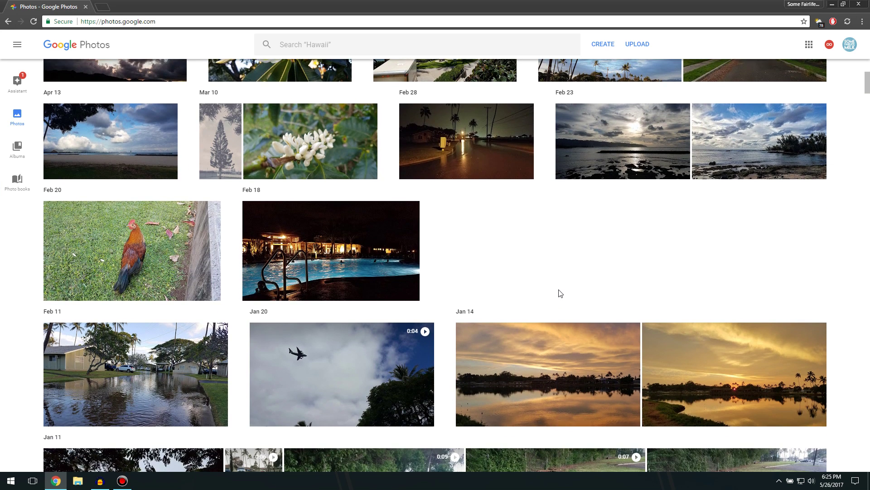
{"action": "scroll", "coordinate": [559, 287], "scroll_direction": "up", "scroll_amount": 2}
{"action": "scroll", "coordinate": [560, 287], "scroll_direction": "up", "scroll_amount": 3}
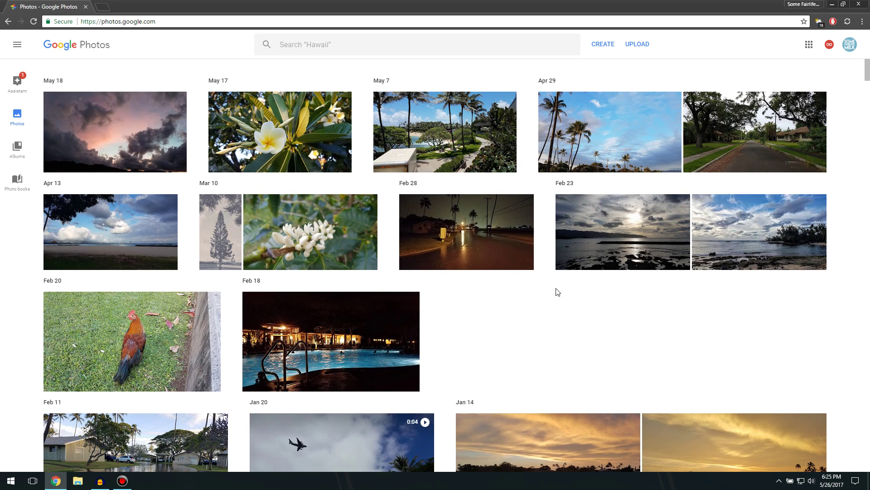
{"action": "left_click", "coordinate": [23, 188]}
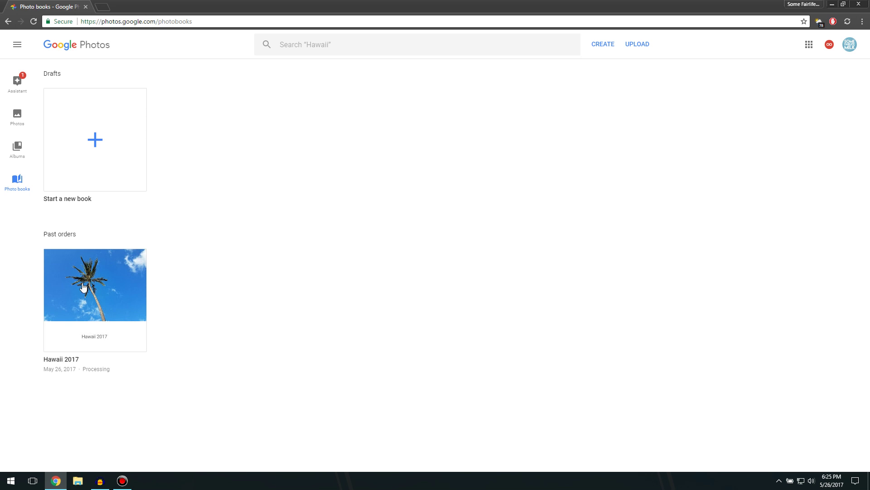
Step: Start a new photo book, skim the introduction slides, and choose the hardcover book type
{"action": "left_click", "coordinate": [99, 149]}
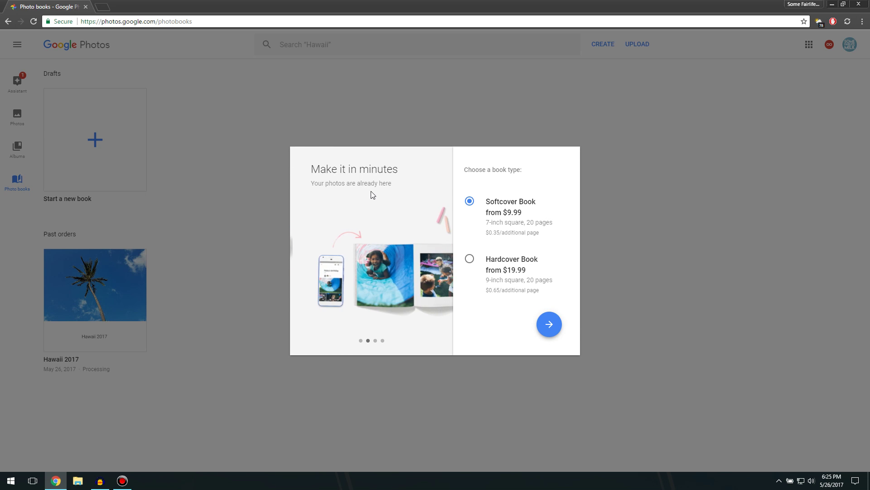
{"action": "left_click_drag", "start_coordinate": [370, 192], "coordinate": [512, 232]}
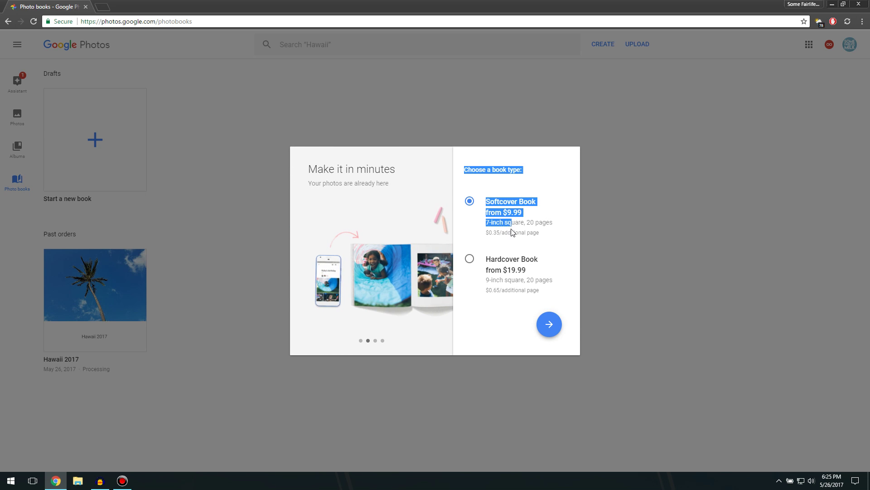
{"action": "left_click", "coordinate": [360, 340]}
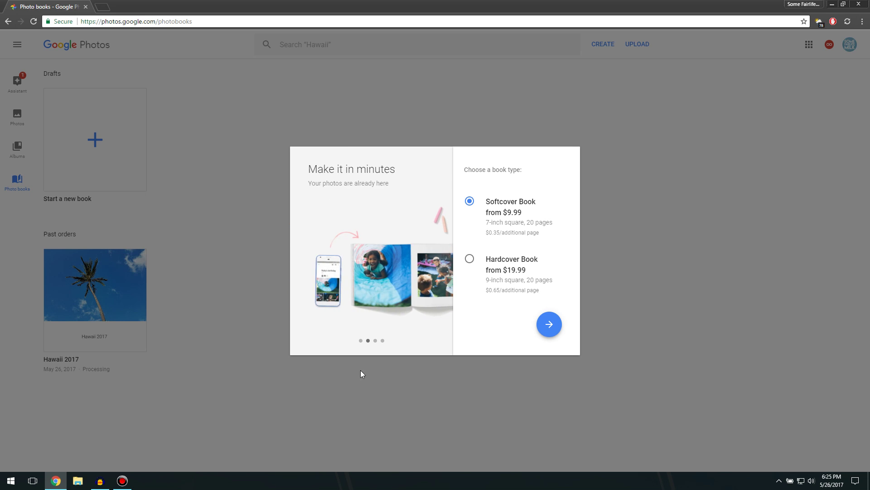
{"action": "left_click", "coordinate": [361, 341]}
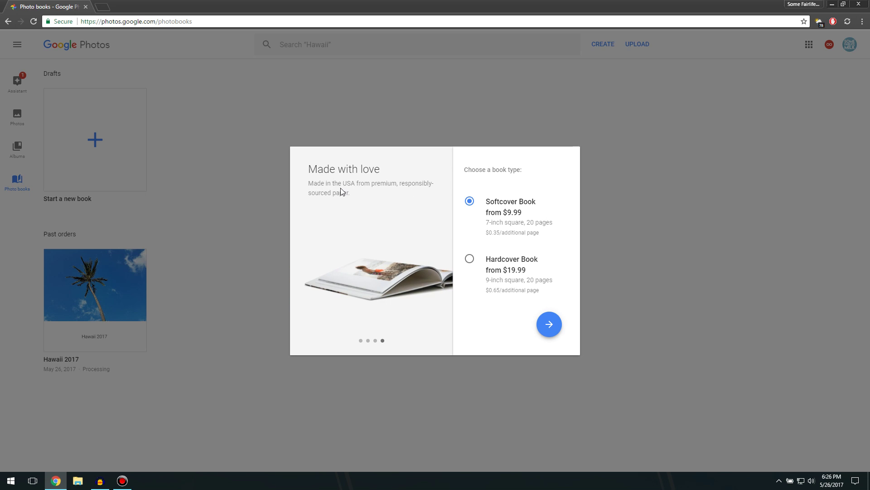
{"action": "left_click", "coordinate": [382, 341]}
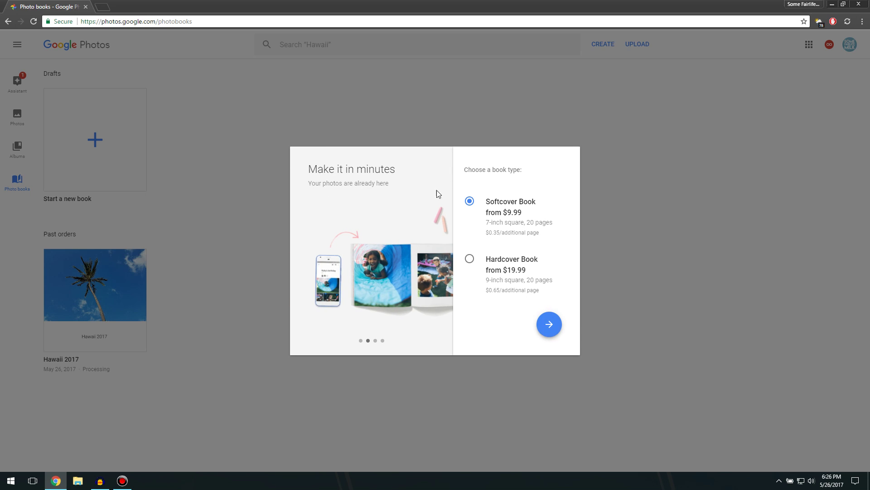
{"action": "left_click", "coordinate": [479, 262]}
Step: Go to photo selection and pick the ten Jan 9 photos for the book
{"action": "left_click", "coordinate": [547, 323]}
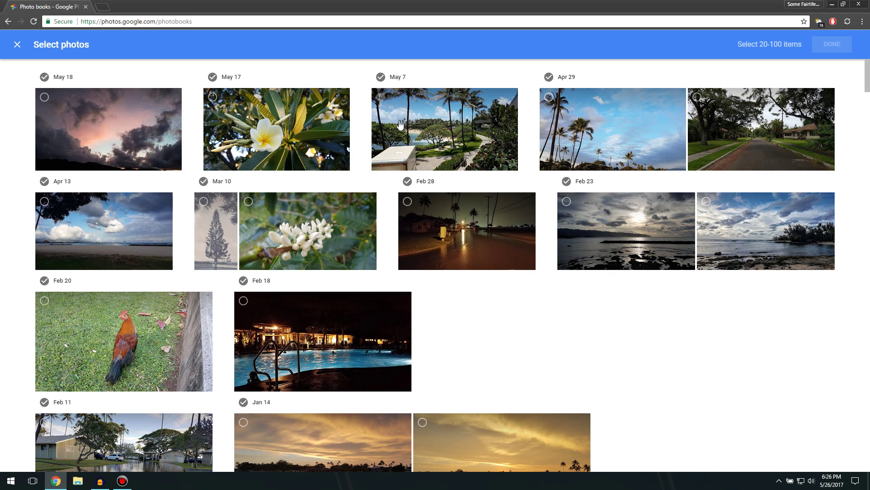
{"action": "scroll", "coordinate": [486, 311], "scroll_direction": "down", "scroll_amount": 9}
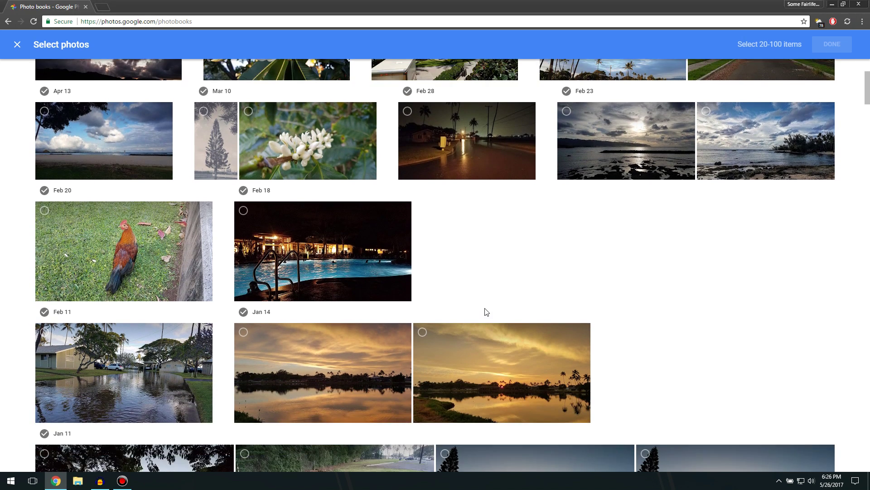
{"action": "scroll", "coordinate": [528, 277], "scroll_direction": "down", "scroll_amount": 4}
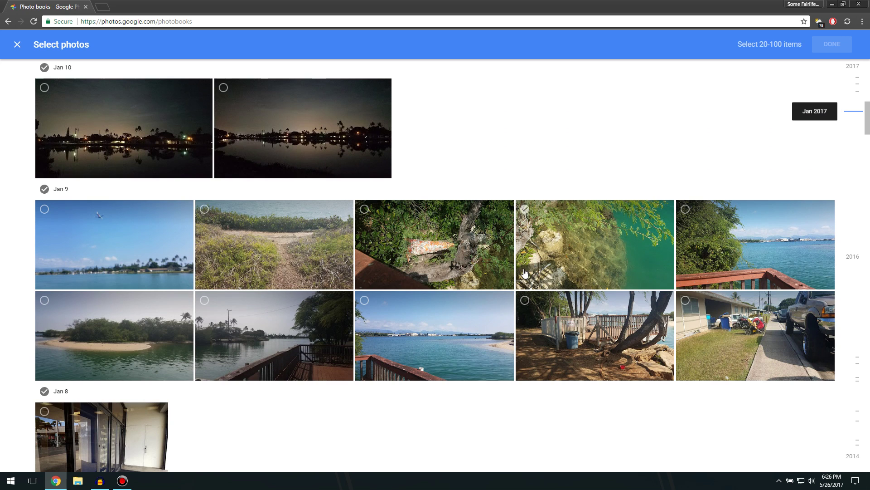
{"action": "left_click", "coordinate": [451, 264]}
{"action": "left_click", "coordinate": [290, 253]}
{"action": "left_click", "coordinate": [104, 254]}
{"action": "left_click", "coordinate": [113, 335]}
{"action": "left_click", "coordinate": [317, 336]}
{"action": "left_click", "coordinate": [436, 336]}
{"action": "left_click", "coordinate": [535, 312]}
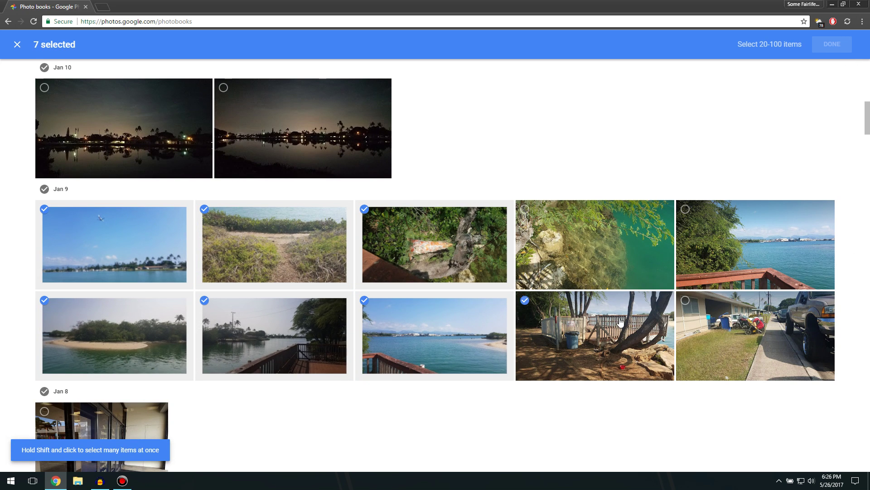
{"action": "left_click", "coordinate": [598, 245]}
{"action": "left_click", "coordinate": [703, 247]}
{"action": "left_click", "coordinate": [752, 336]}
Step: Add the Jan 8 photo, the Jan 7 photos, the airplane shot and a Jan 6 photo, making twenty
{"action": "scroll", "coordinate": [484, 322], "scroll_direction": "down", "scroll_amount": 2}
{"action": "left_click", "coordinate": [107, 360]}
{"action": "scroll", "coordinate": [287, 336], "scroll_direction": "down", "scroll_amount": 5}
{"action": "left_click", "coordinate": [143, 263]}
{"action": "left_click", "coordinate": [326, 262]}
{"action": "left_click", "coordinate": [499, 261]}
{"action": "left_click", "coordinate": [620, 258]}
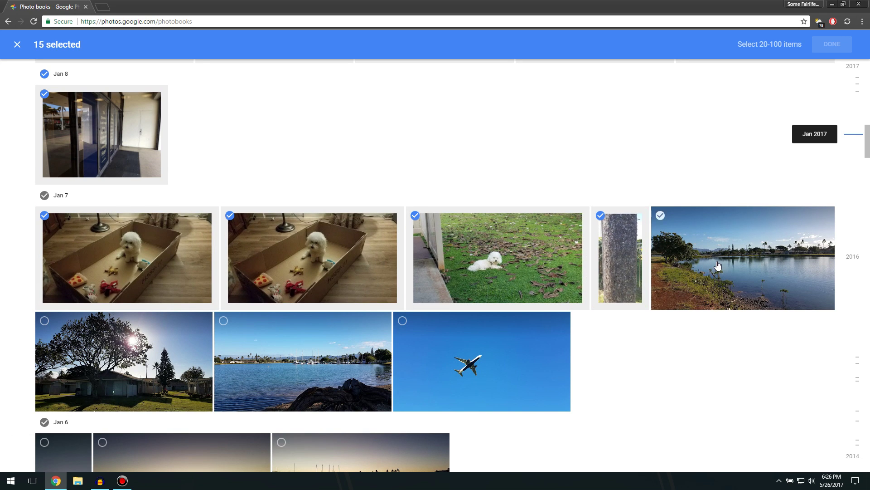
{"action": "left_click", "coordinate": [694, 263]}
{"action": "left_click", "coordinate": [134, 343]}
{"action": "left_click", "coordinate": [345, 357]}
{"action": "left_click", "coordinate": [412, 351]}
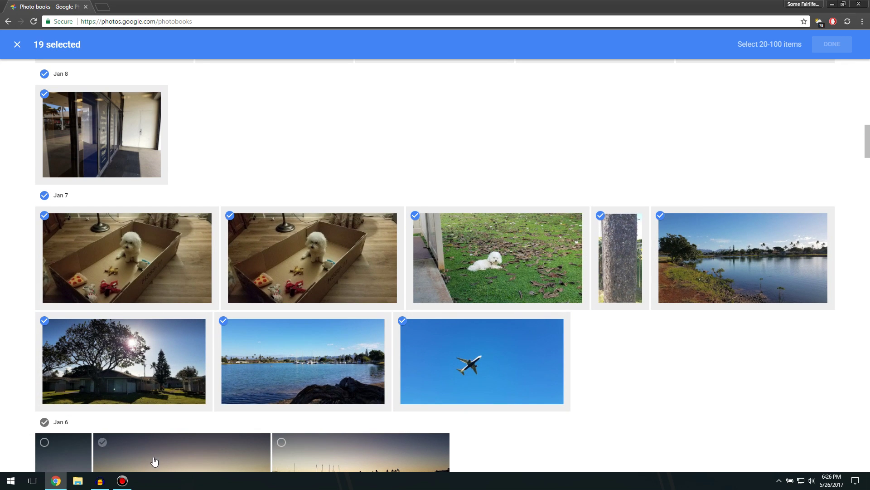
{"action": "left_click", "coordinate": [156, 461]}
Step: Finish the 20-photo selection to create the book draft
{"action": "scroll", "coordinate": [285, 375], "scroll_direction": "down", "scroll_amount": 2}
{"action": "scroll", "coordinate": [286, 374], "scroll_direction": "up", "scroll_amount": 8}
{"action": "right_click", "coordinate": [259, 245]}
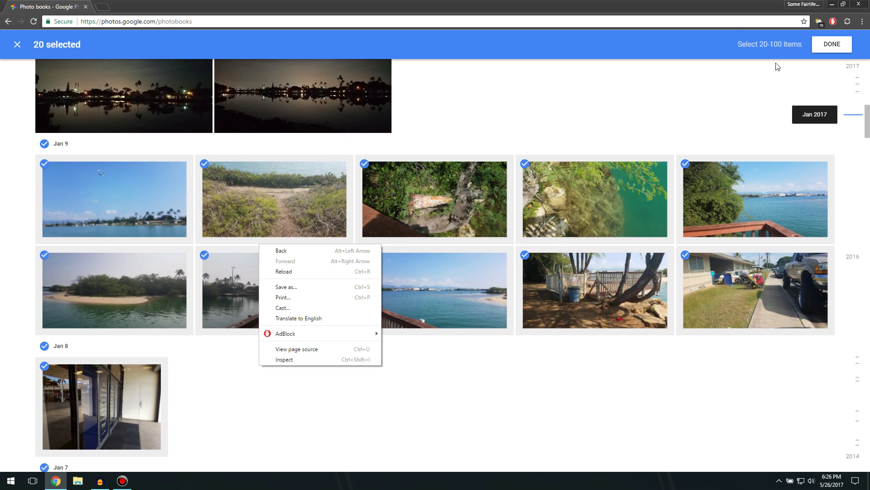
{"action": "left_click", "coordinate": [831, 43]}
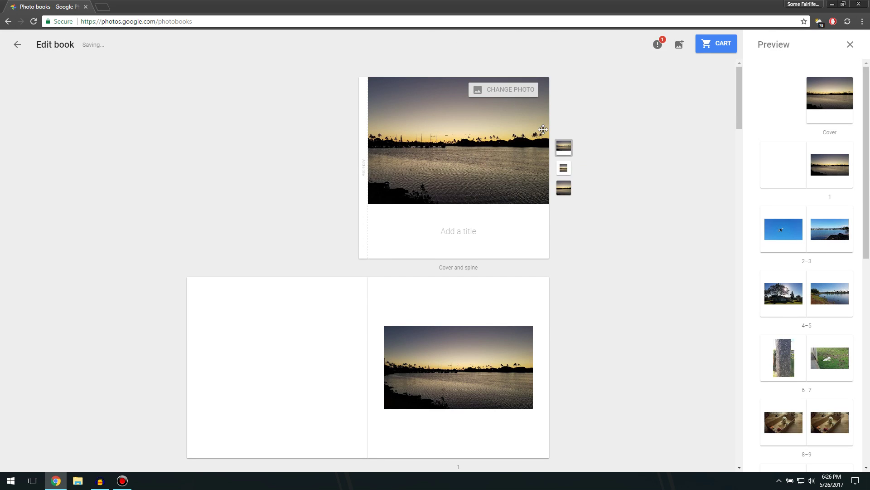
Step: Try square and full-bleed cover layouts, then set the sunset photo above a title
{"action": "scroll", "coordinate": [466, 186], "scroll_direction": "down", "scroll_amount": 5}
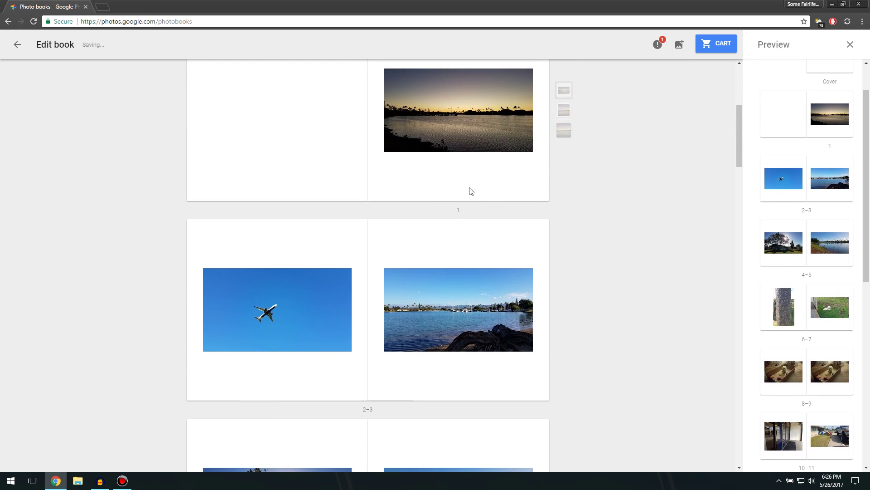
{"action": "scroll", "coordinate": [469, 191], "scroll_direction": "up", "scroll_amount": 4}
{"action": "scroll", "coordinate": [445, 136], "scroll_direction": "up", "scroll_amount": 1}
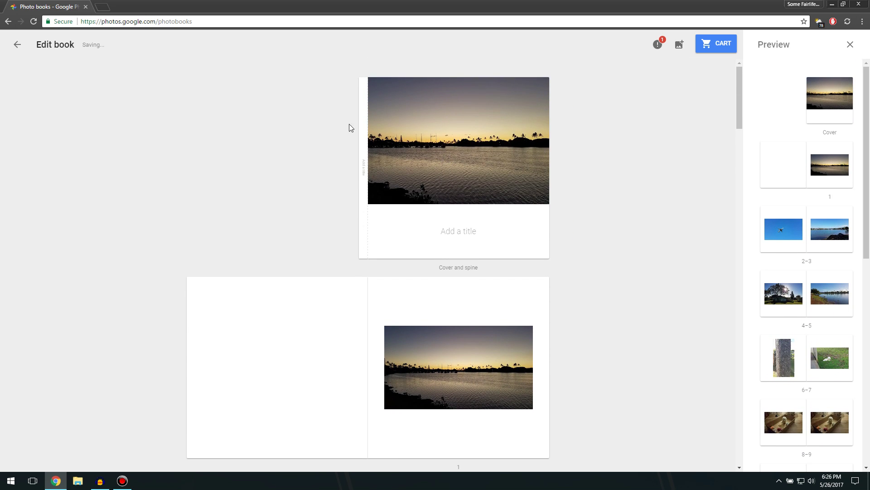
{"action": "left_click", "coordinate": [369, 184]}
{"action": "mouse_move", "coordinate": [512, 162]}
{"action": "left_click", "coordinate": [563, 168]}
{"action": "left_click", "coordinate": [561, 192]}
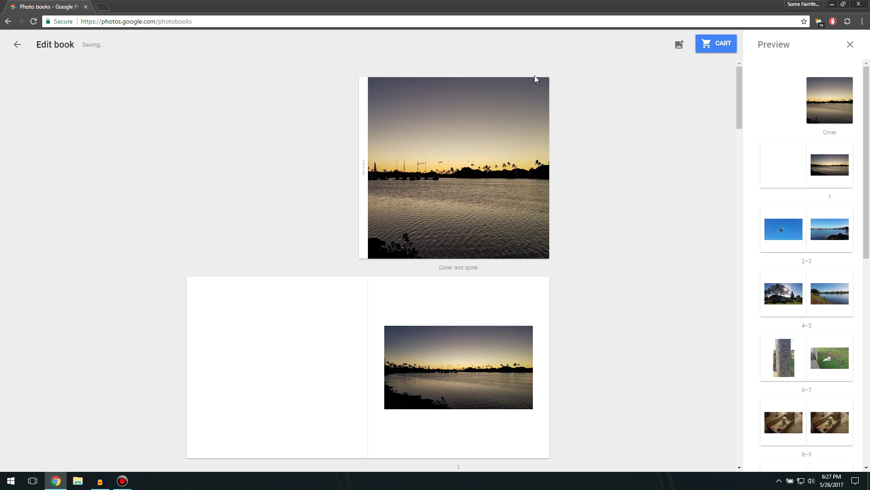
{"action": "left_click", "coordinate": [563, 148]}
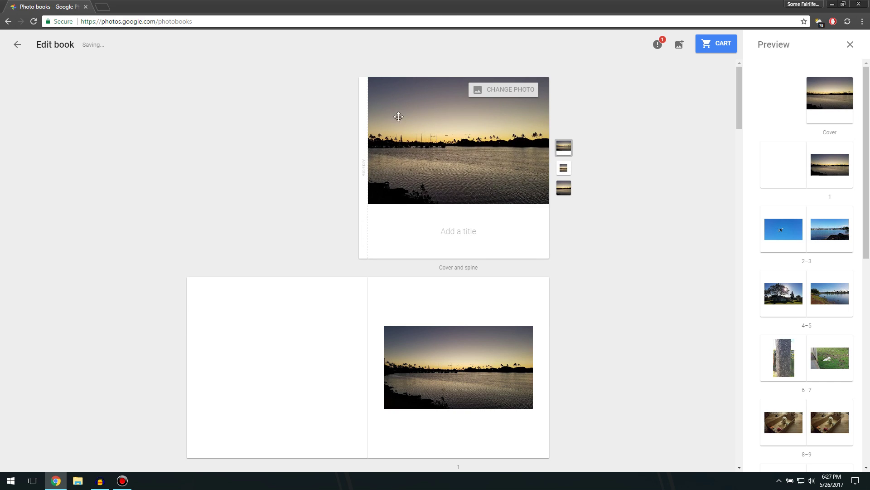
Step: Title the book 'Hawaii Life' on the cover and confirm it
{"action": "left_click", "coordinate": [460, 232]}
{"action": "type", "text": "Hawaii Life"}
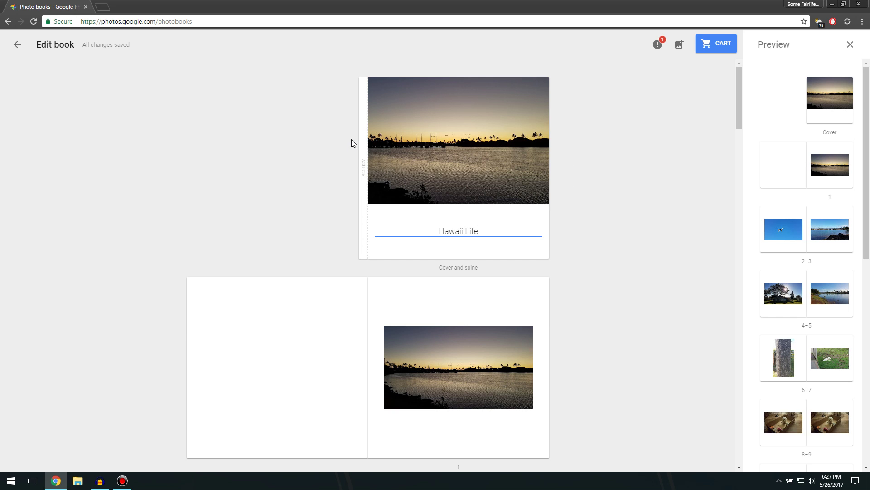
{"action": "left_click", "coordinate": [362, 166]}
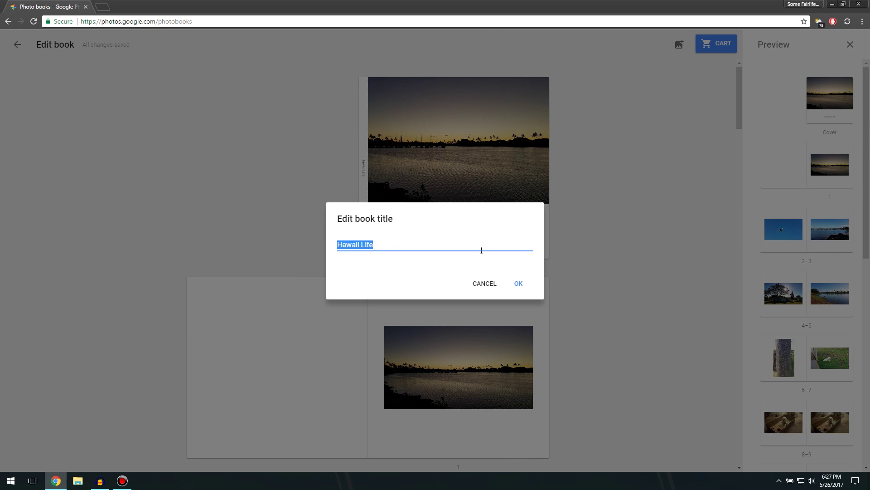
{"action": "left_click", "coordinate": [518, 283]}
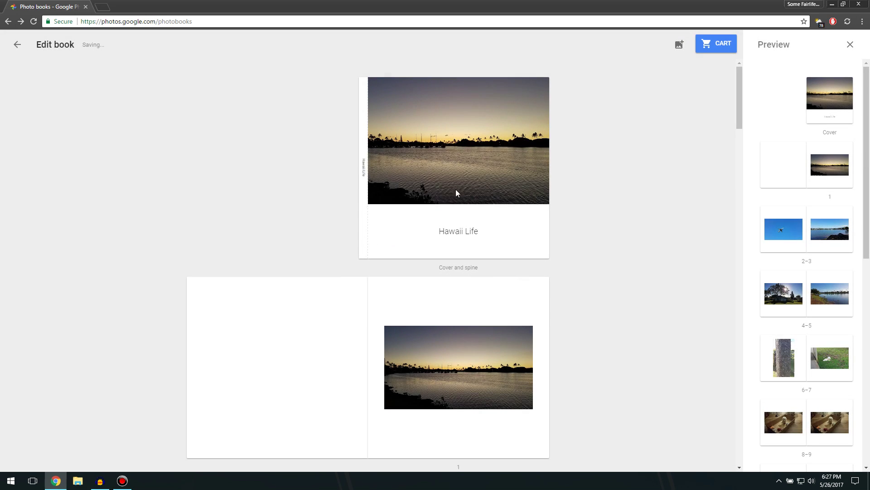
Step: Move the airplane photo onto page 1, keeping its wide-crop layout after trying others
{"action": "scroll", "coordinate": [335, 222], "scroll_direction": "down", "scroll_amount": 6}
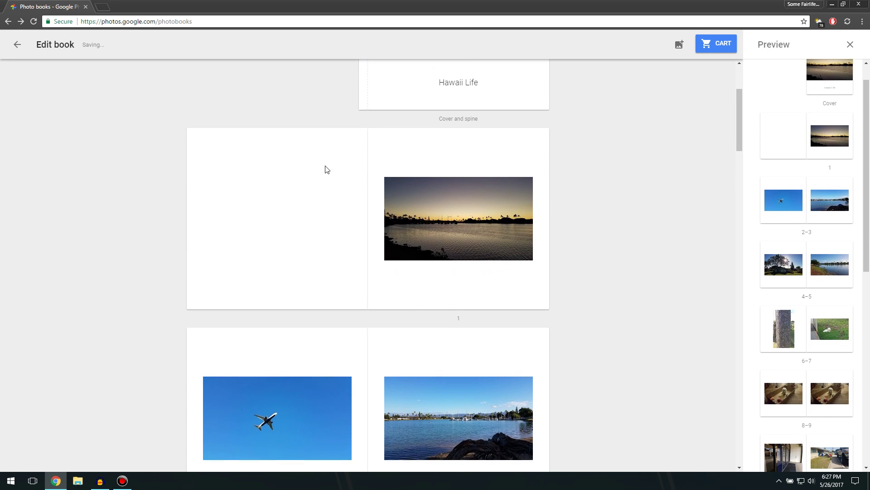
{"action": "left_click_drag", "start_coordinate": [272, 295], "coordinate": [369, 115]}
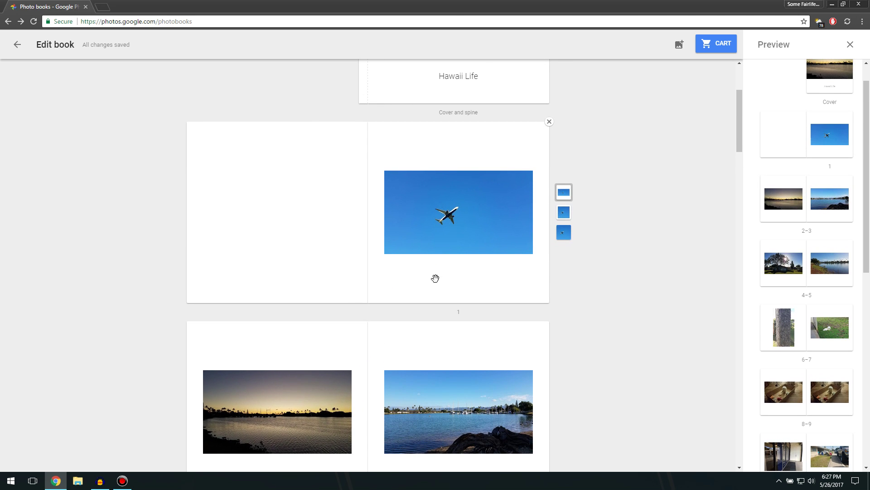
{"action": "left_click", "coordinate": [562, 213]}
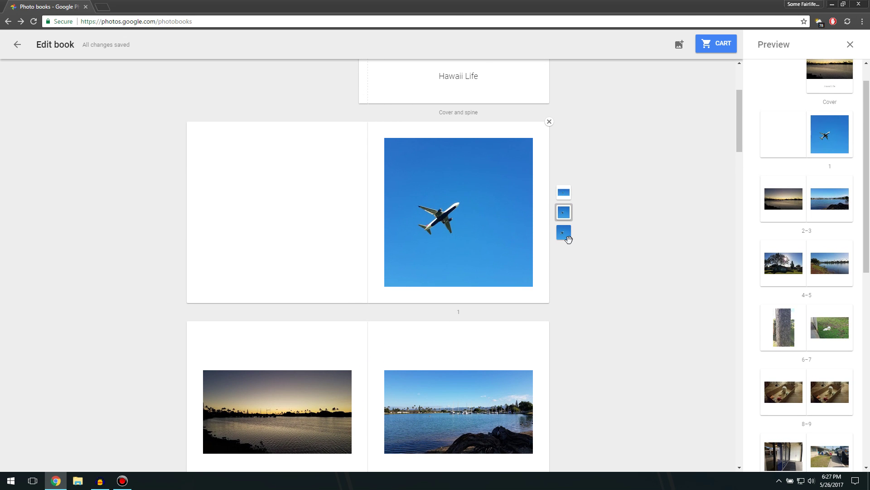
{"action": "left_click", "coordinate": [564, 233]}
{"action": "left_click", "coordinate": [564, 213]}
{"action": "left_click", "coordinate": [563, 195]}
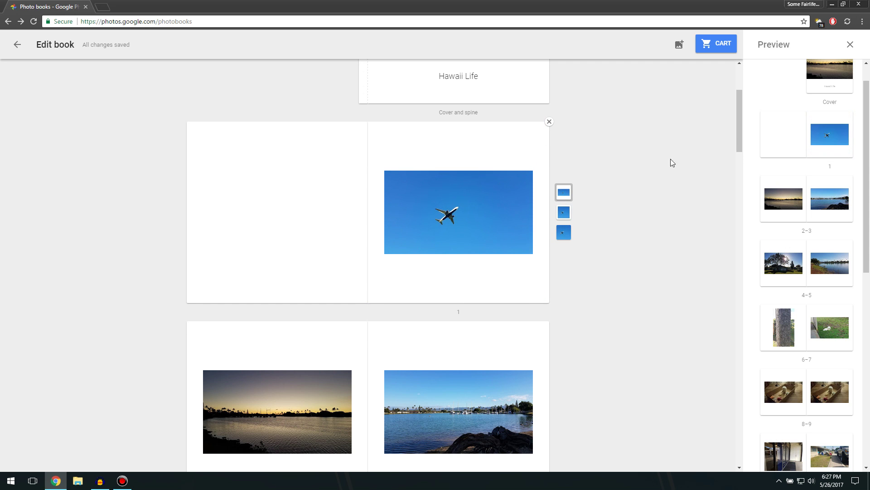
Step: Swap the tree and dog photos on spread 6–7, placing the dog left and tree right
{"action": "scroll", "coordinate": [478, 259], "scroll_direction": "down", "scroll_amount": 11}
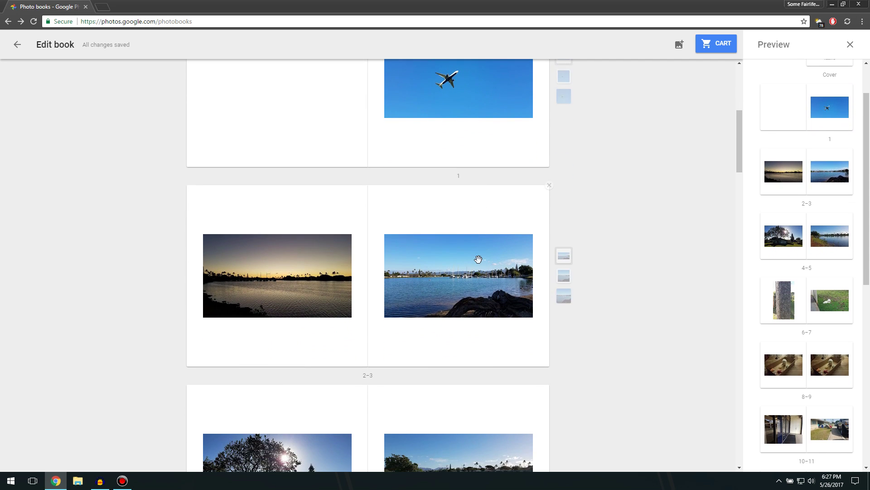
{"action": "scroll", "coordinate": [139, 196], "scroll_direction": "down", "scroll_amount": 5}
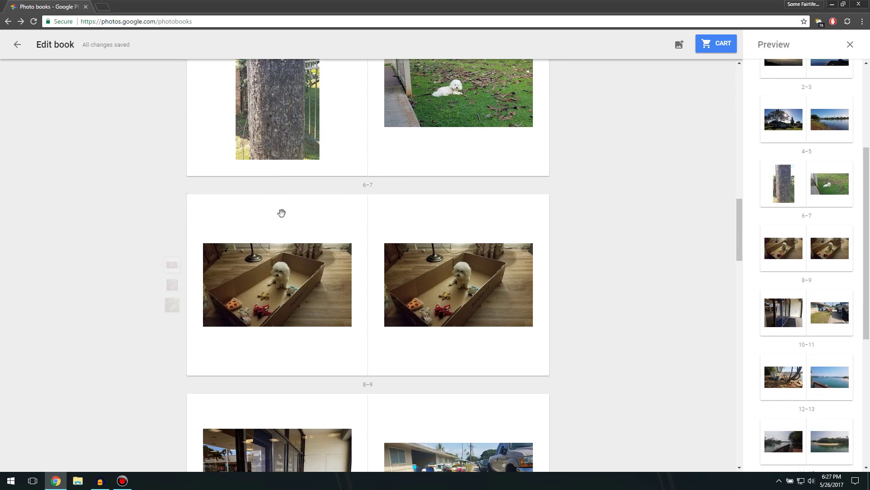
{"action": "scroll", "coordinate": [280, 217], "scroll_direction": "up", "scroll_amount": 3}
{"action": "left_click_drag", "start_coordinate": [281, 208], "coordinate": [517, 229]}
{"action": "scroll", "coordinate": [90, 256], "scroll_direction": "down", "scroll_amount": 5}
{"action": "scroll", "coordinate": [146, 250], "scroll_direction": "down", "scroll_amount": 19}
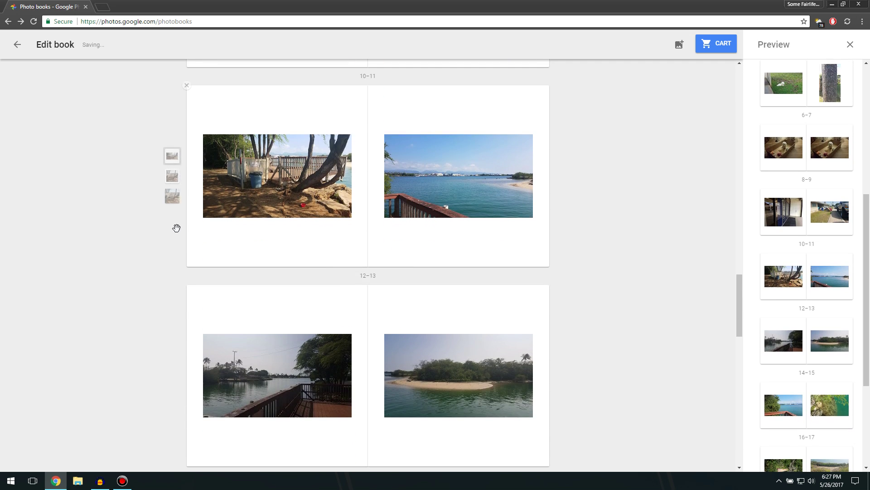
{"action": "scroll", "coordinate": [455, 306], "scroll_direction": "down", "scroll_amount": 8}
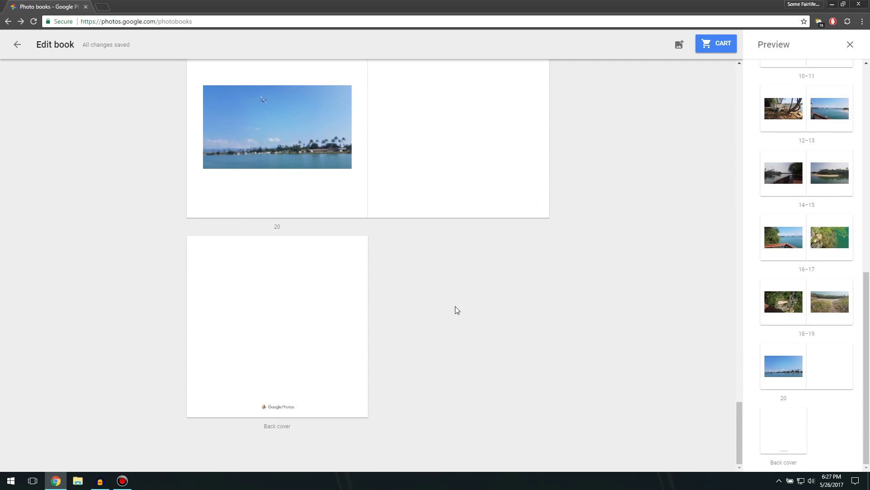
{"action": "scroll", "coordinate": [455, 306], "scroll_direction": "up", "scroll_amount": 20}
{"action": "scroll", "coordinate": [665, 135], "scroll_direction": "up", "scroll_amount": 4}
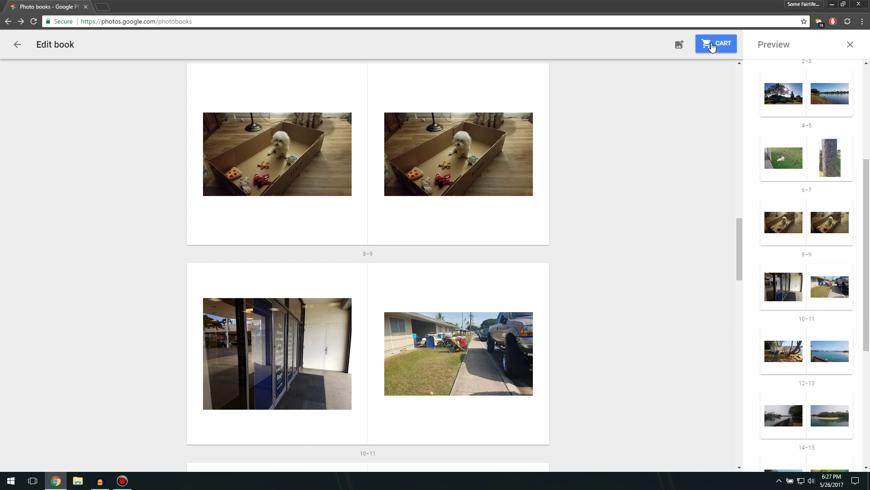
Step: Exit the book editor and choose Don't Save to discard the draft
{"action": "scroll", "coordinate": [643, 253], "scroll_direction": "up", "scroll_amount": 15}
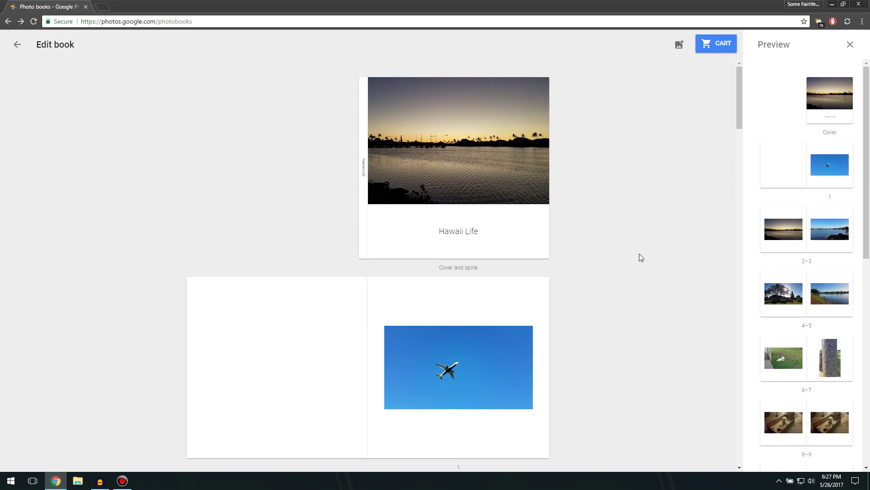
{"action": "mouse_move", "coordinate": [461, 176]}
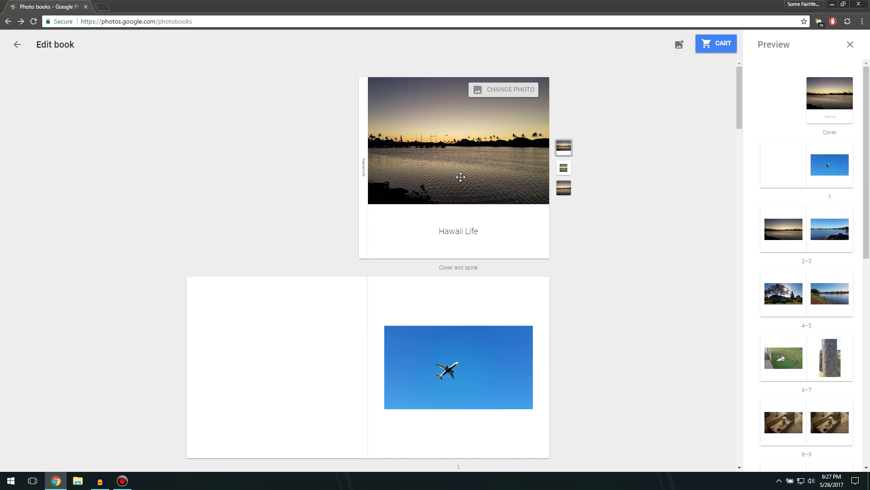
{"action": "left_click", "coordinate": [20, 50]}
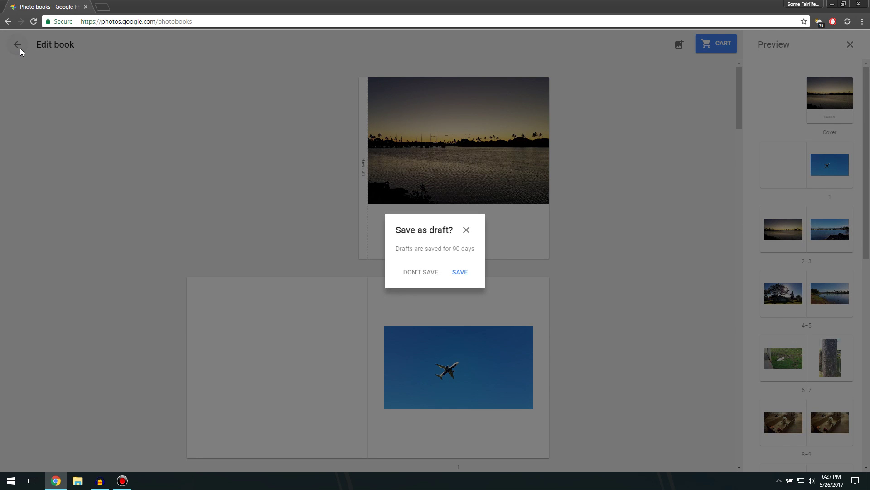
{"action": "left_click", "coordinate": [425, 273]}
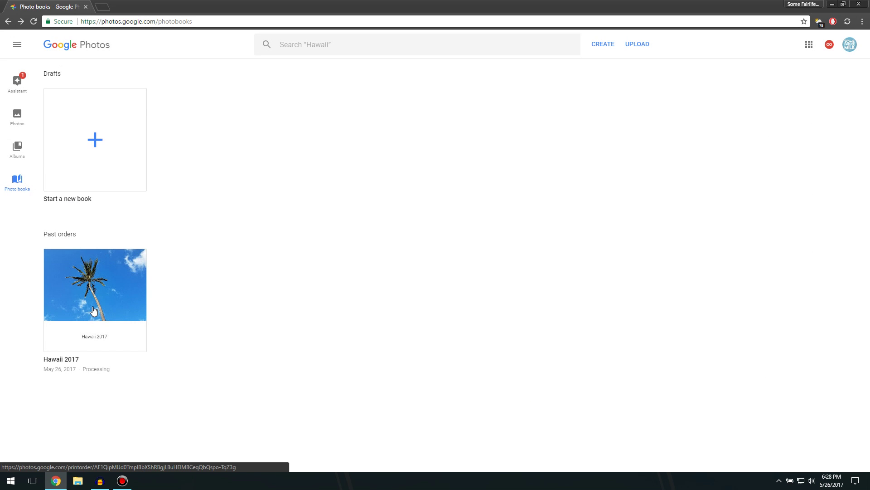